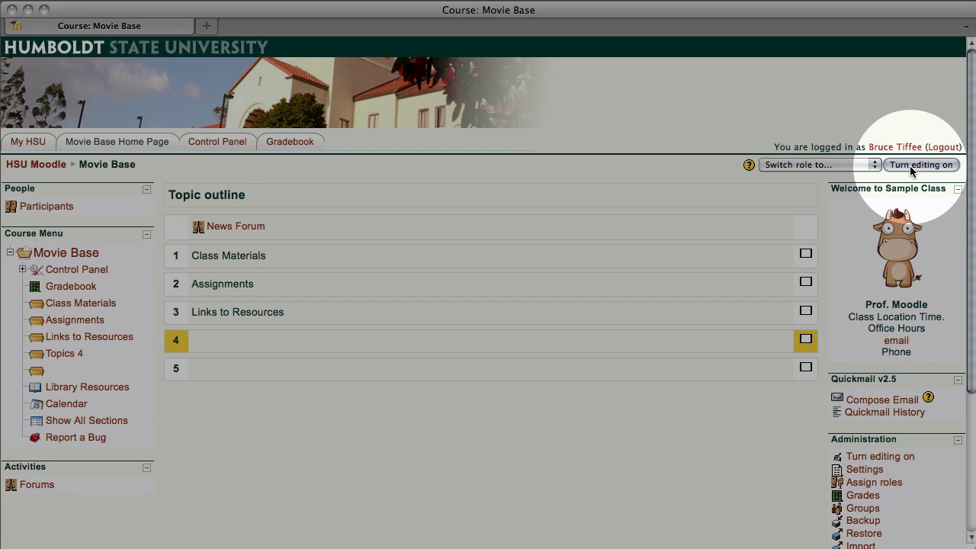
# Turn editing on for Movie Base and save topic 4's summary as 'Civil War'.
pyautogui.click(910, 166)
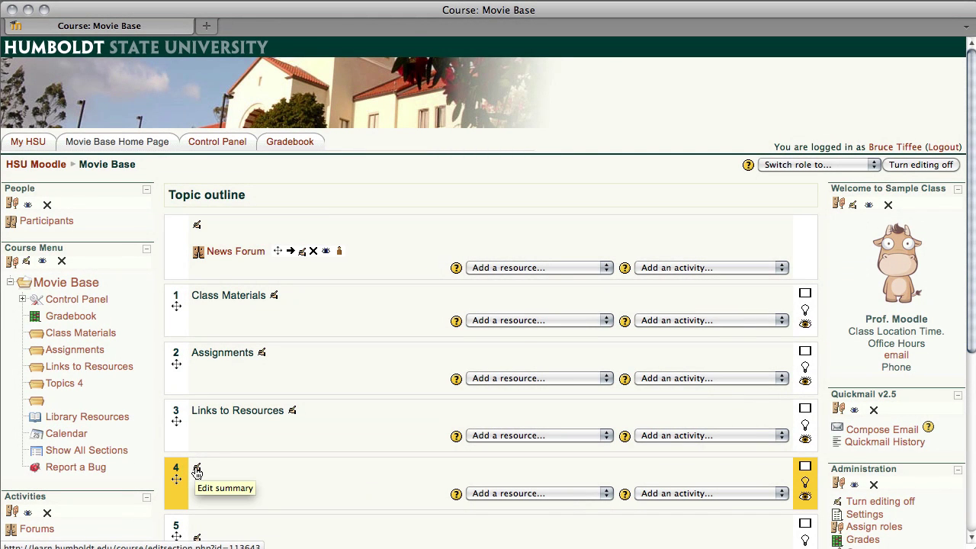
pyautogui.click(197, 470)
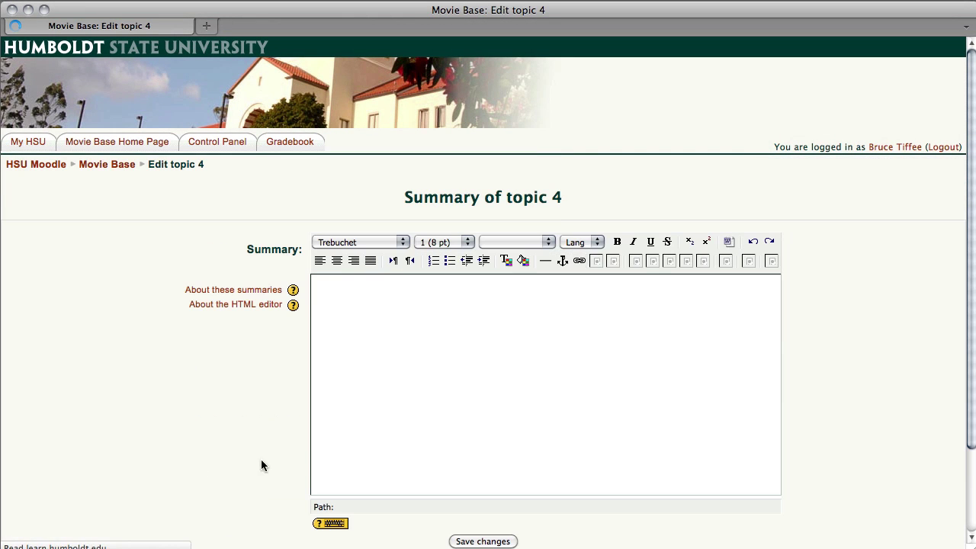
pyautogui.write('Civil War')
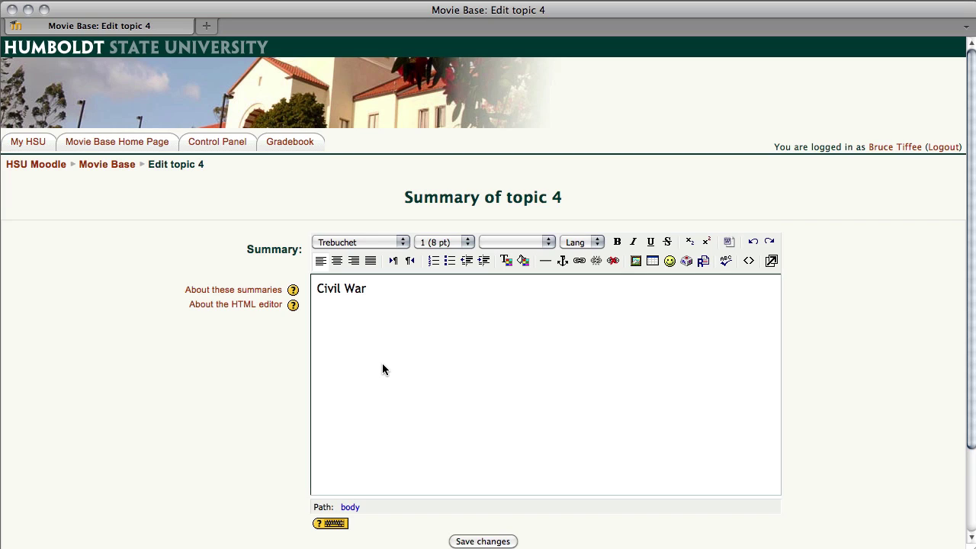
pyautogui.click(470, 542)
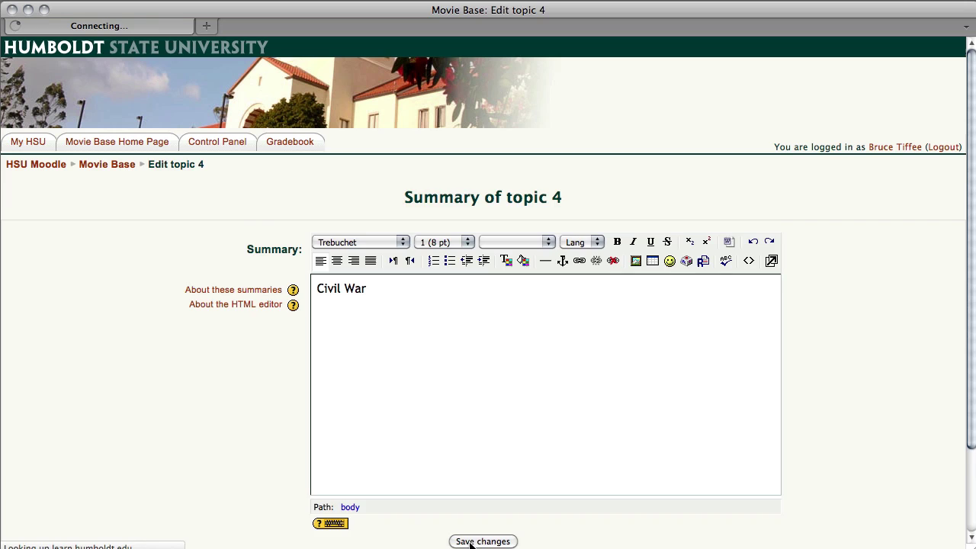
pyautogui.scroll(-1, 377, 524)
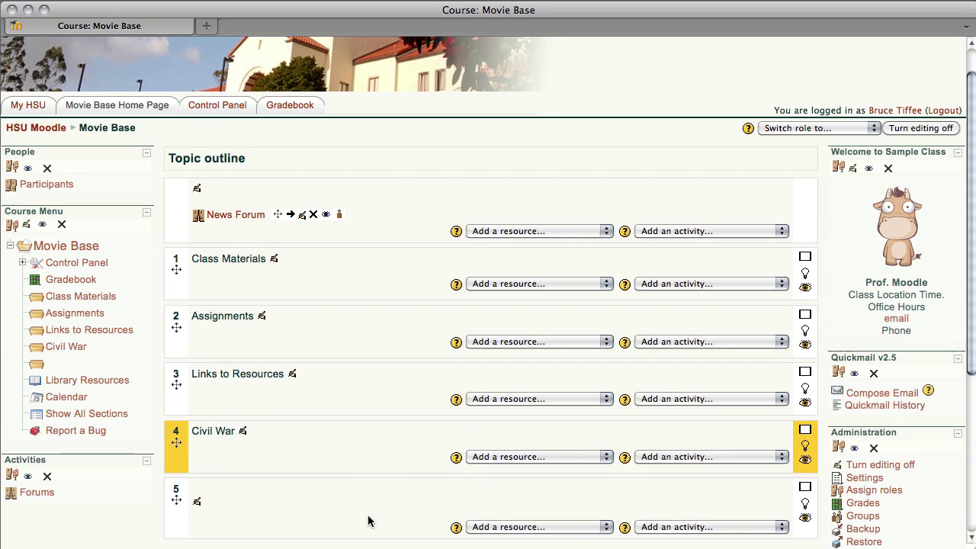
# Save topic 5's summary as 'Reconstruction/Westward Expansion'.
pyautogui.click(199, 505)
pyautogui.write('Recons')
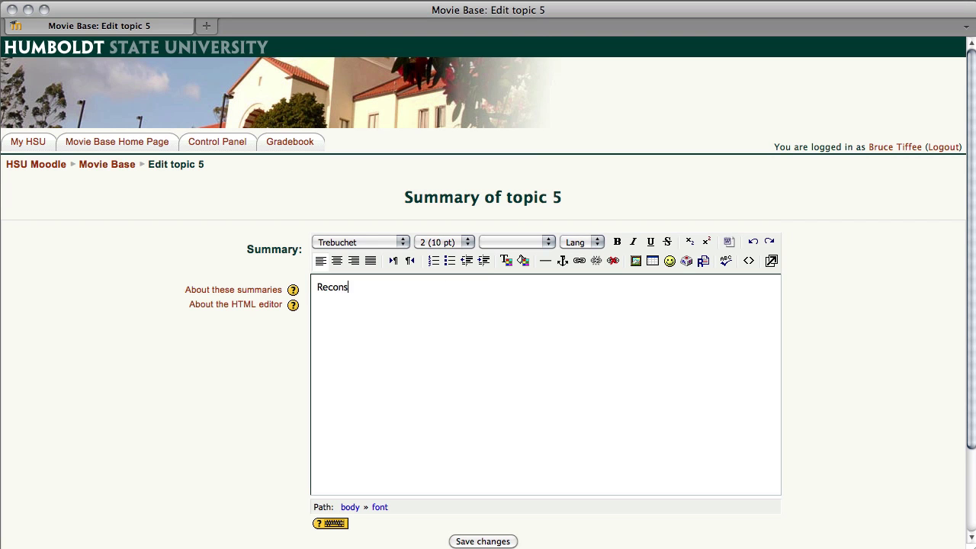
pyautogui.write('truction/Westward Expan')
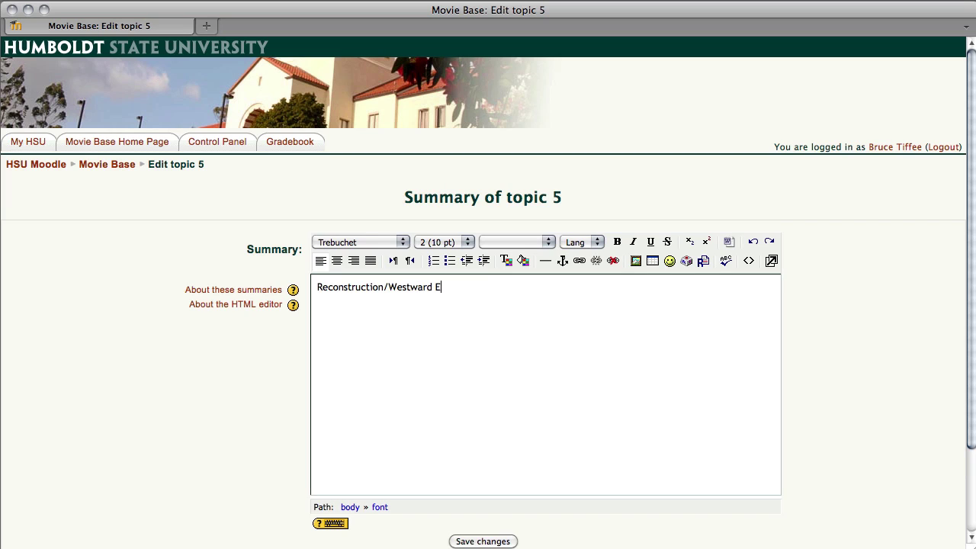
pyautogui.write('sion')
pyautogui.click(482, 542)
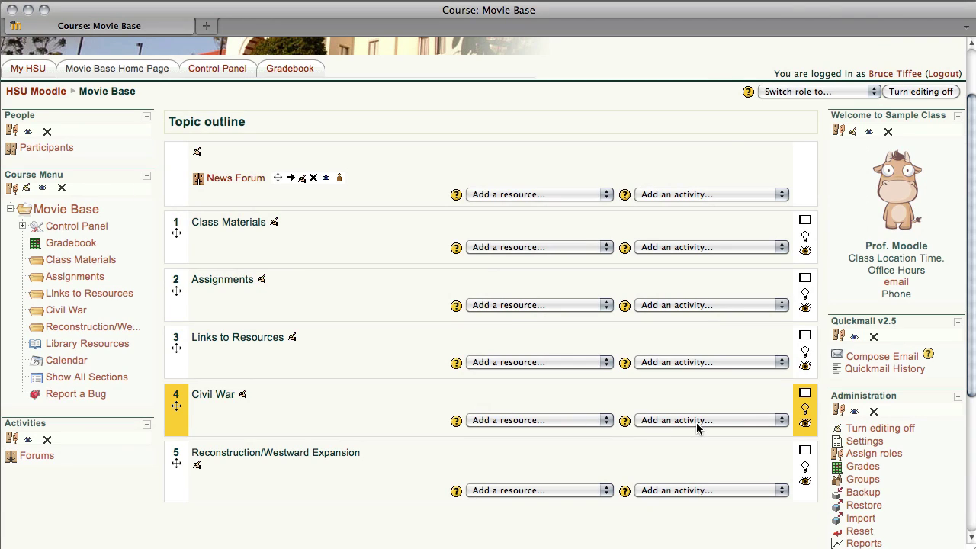
# Choose Offline activity under Assignments from topic 4's Add an activity list.
pyautogui.click(678, 422)
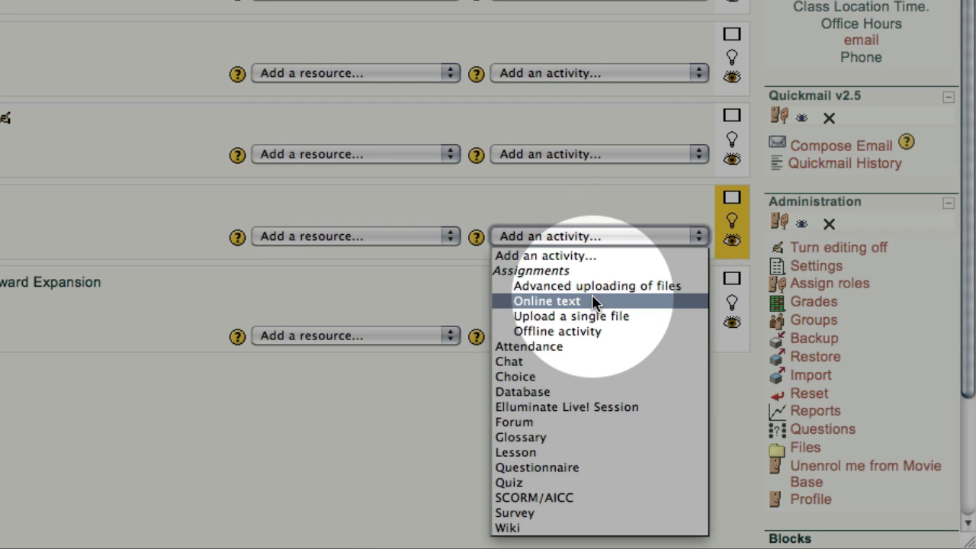
pyautogui.click(608, 332)
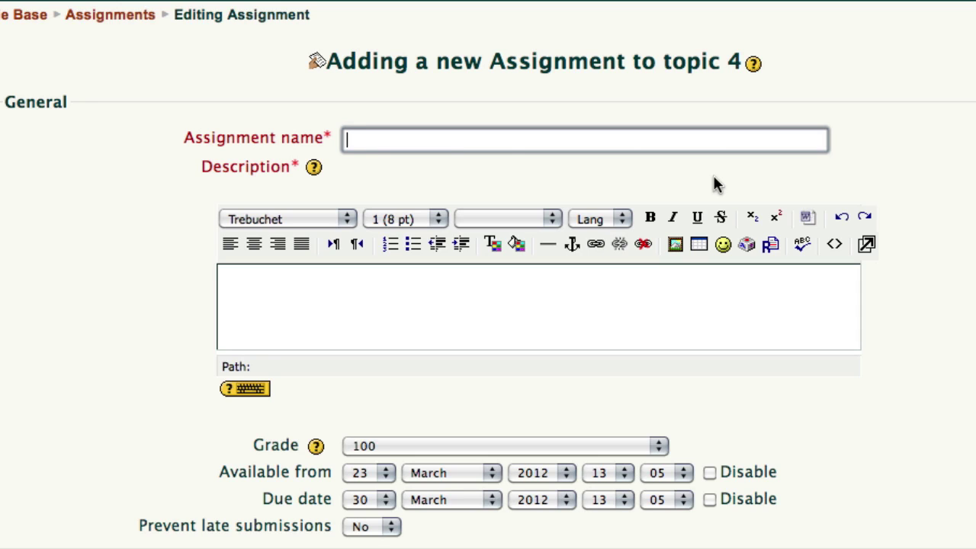
# Name the assignment 'Chapter 1' and paste the description comparing Chapter one with the PDF author's view.
pyautogui.write('Cha')
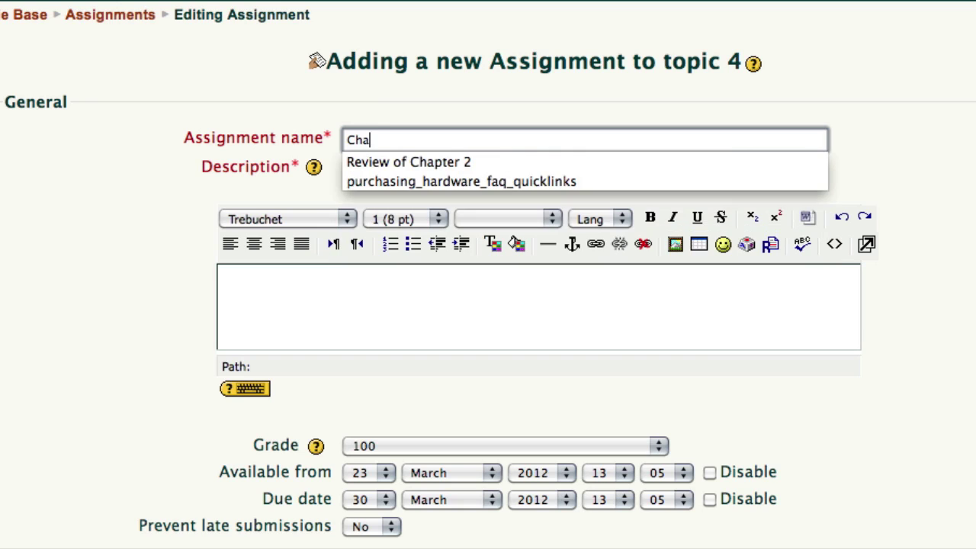
pyautogui.write('pt')
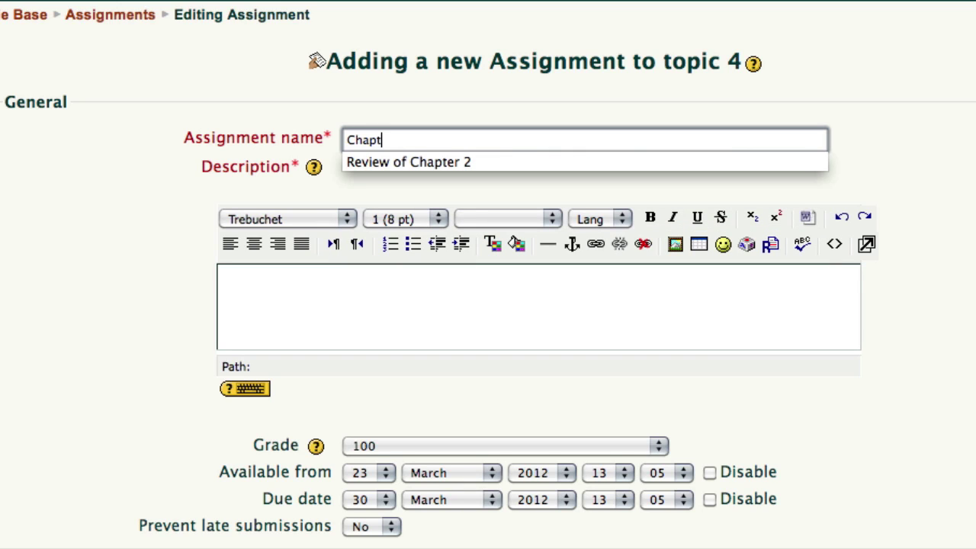
pyautogui.write('er 1')
pyautogui.press('Tab')
pyautogui.press('Tab')
pyautogui.press('Tab')
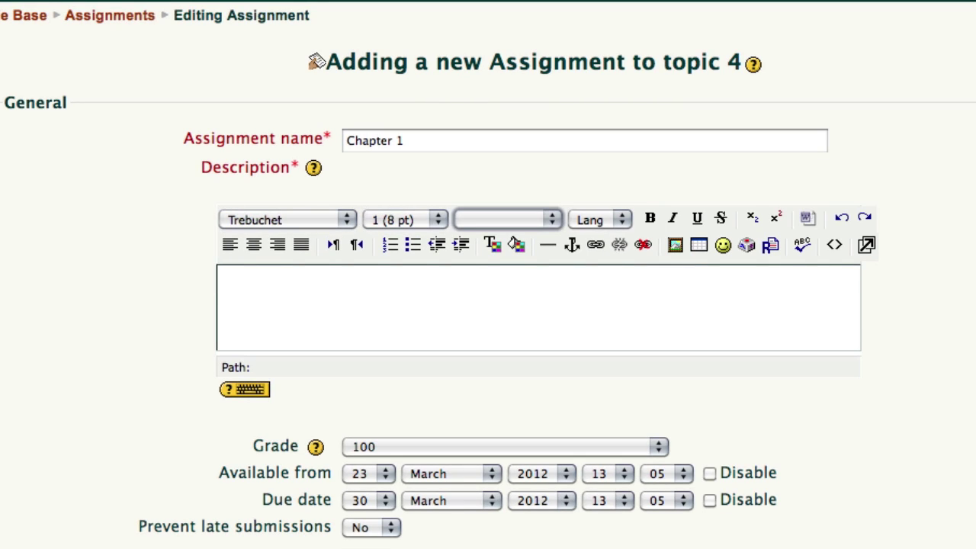
pyautogui.press('Tab')
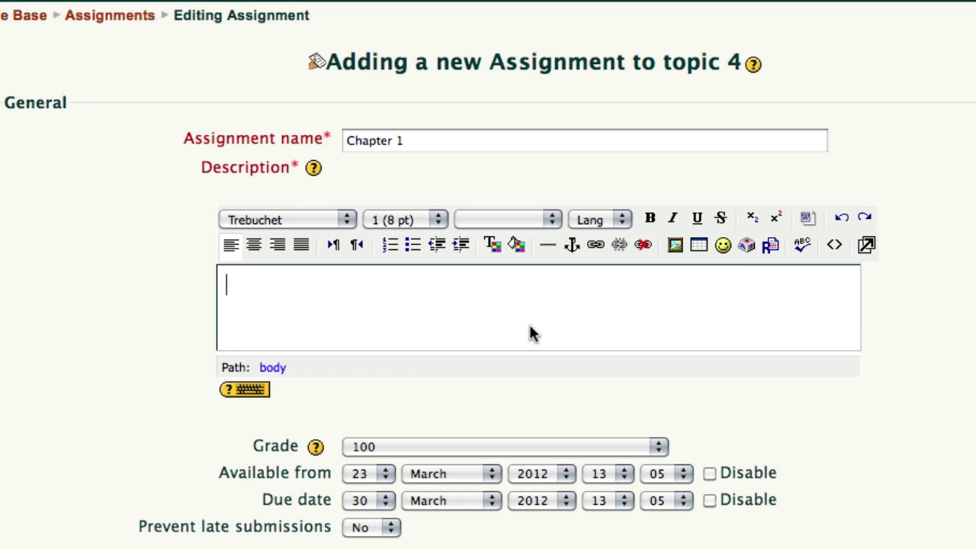
pyautogui.press('super+v')
pyautogui.scroll(2, 570, 329)
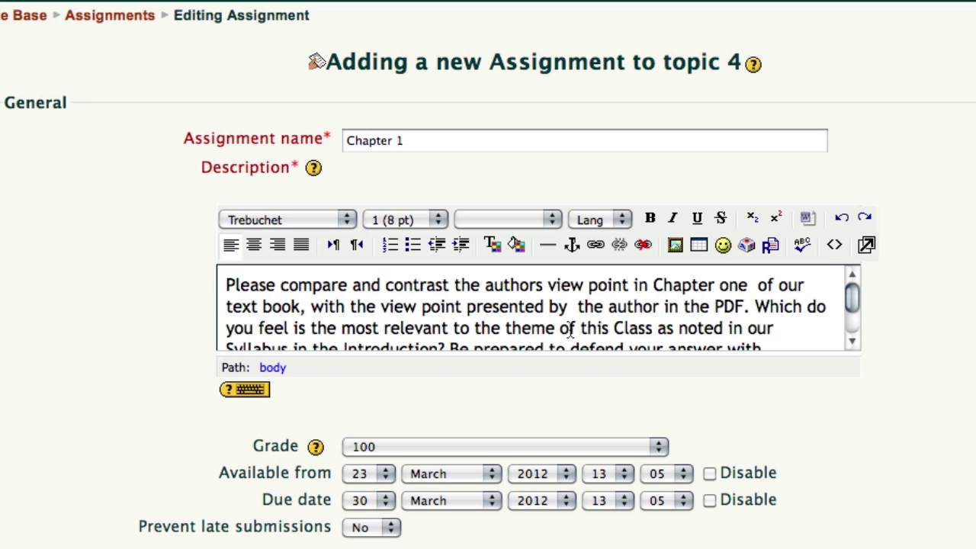
# Set the maximum grade to 100, available 23 March and due 30 March 2012 at 13:05.
pyautogui.scroll(-5, 859, 418)
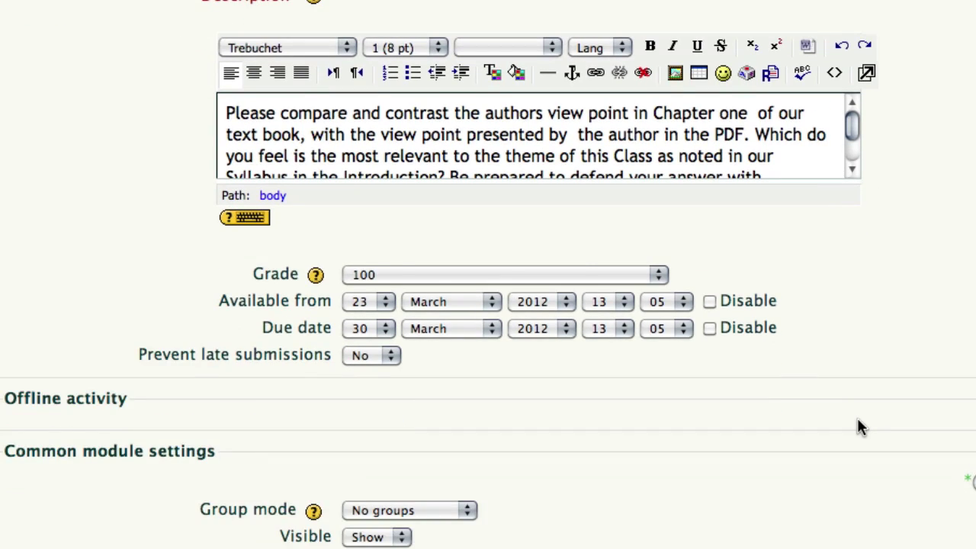
pyautogui.click(578, 137)
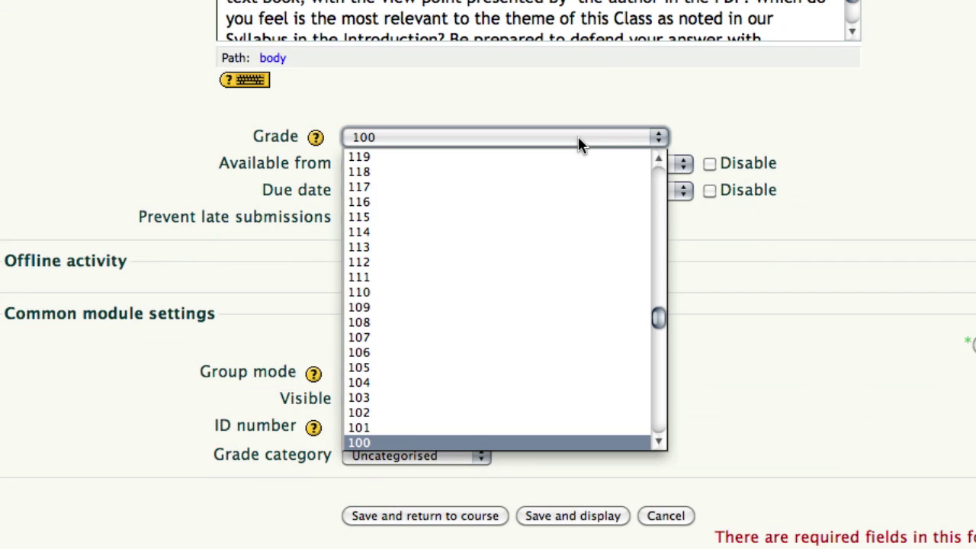
pyautogui.moveTo(663, 311); pyautogui.dragTo(470, 157)
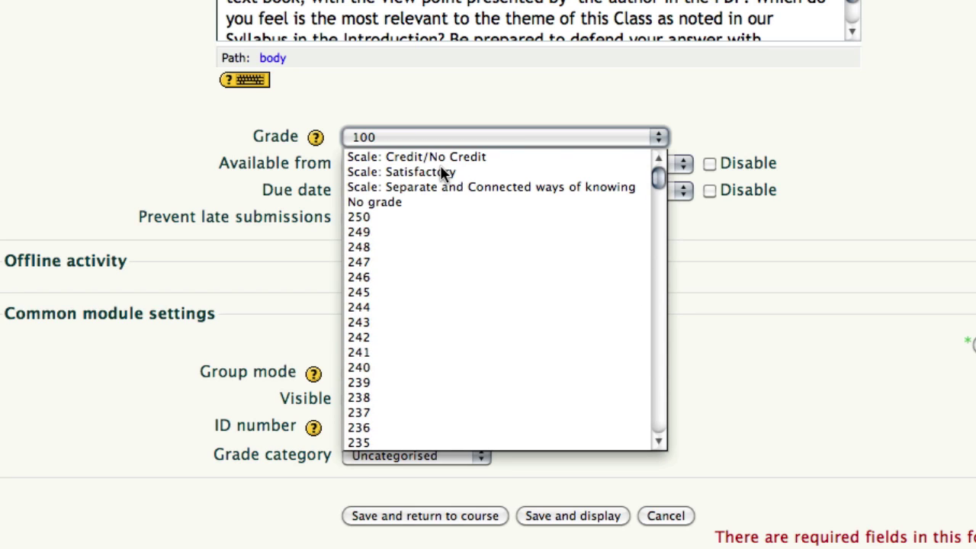
pyautogui.scroll(-1, 540, 177)
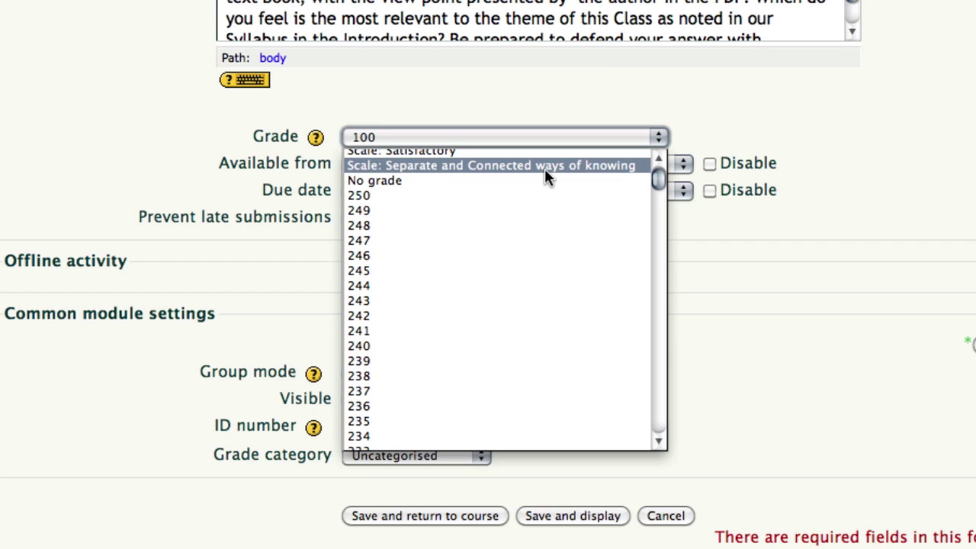
pyautogui.scroll(1, 546, 168)
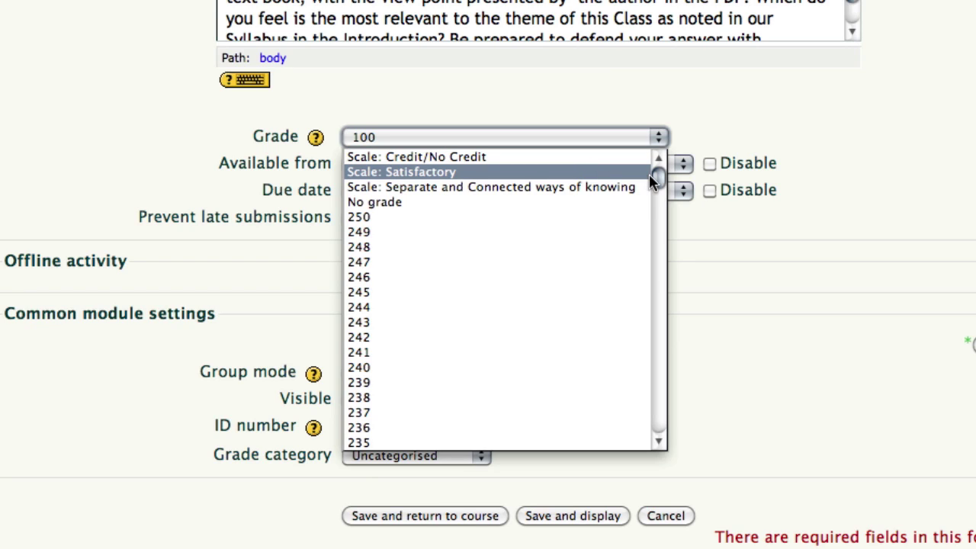
pyautogui.click(661, 229)
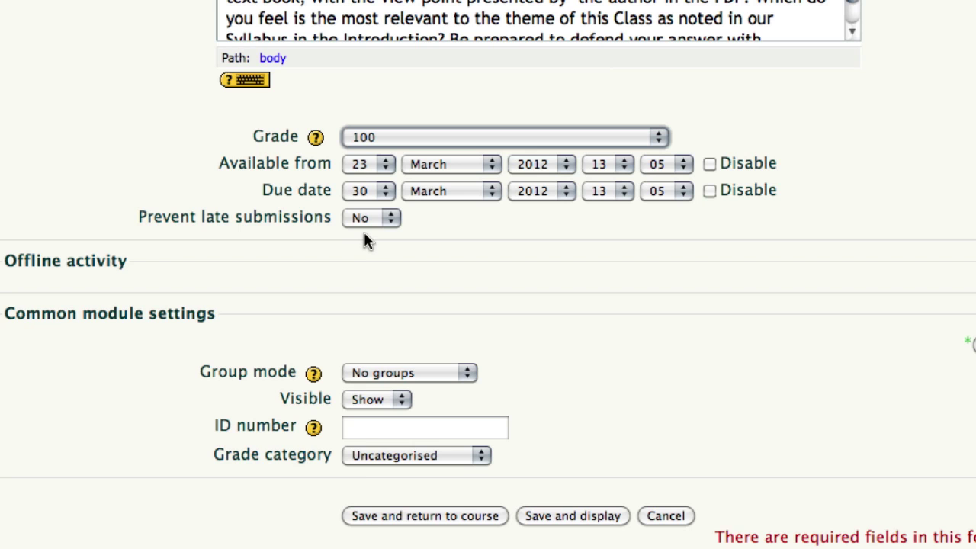
# Keep Visible on Show and set the grade category to Participation (30%).
pyautogui.scroll(-3, 373, 246)
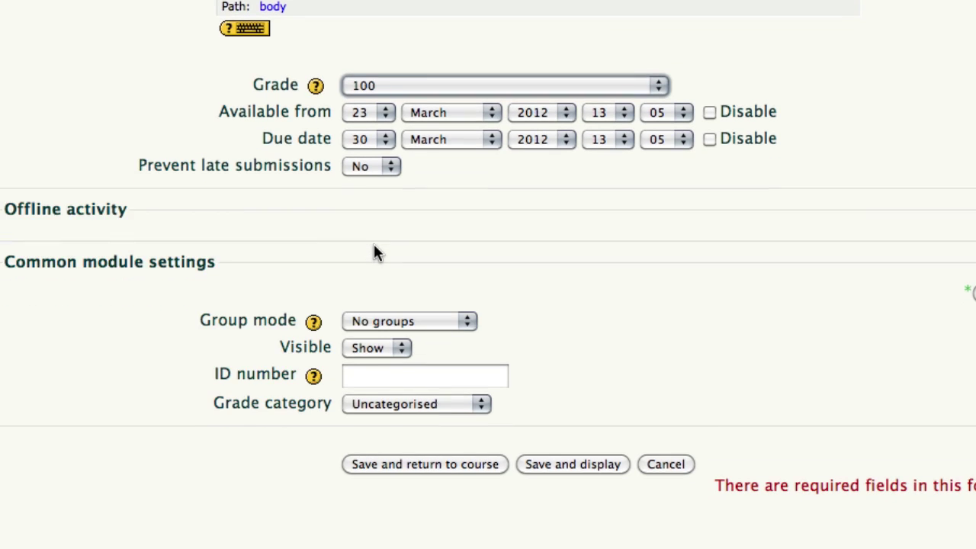
pyautogui.scroll(-1, 376, 246)
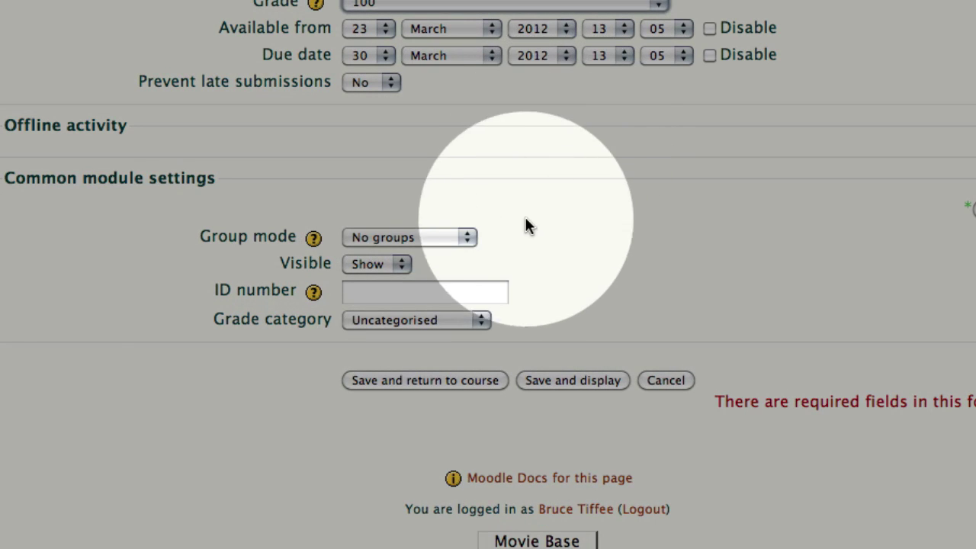
pyautogui.click(403, 264)
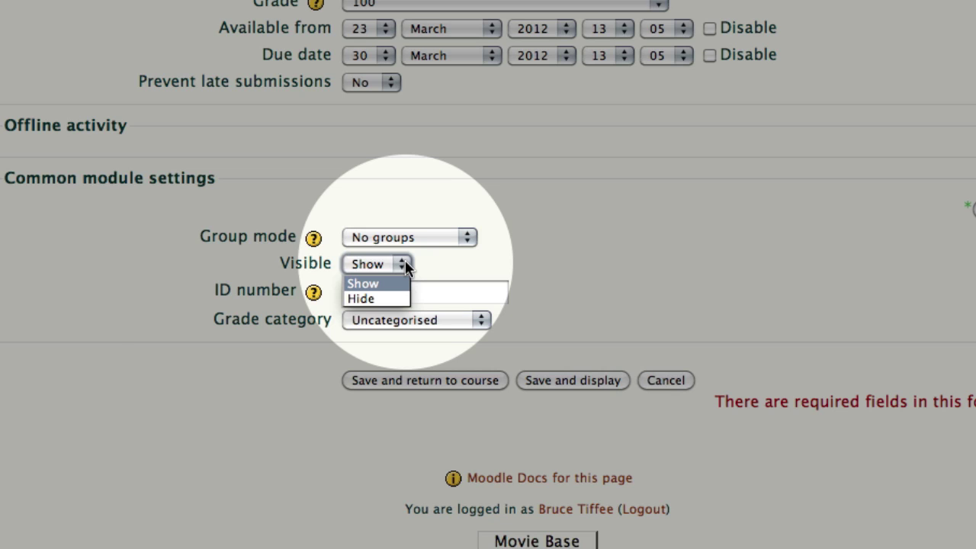
pyautogui.click(405, 264)
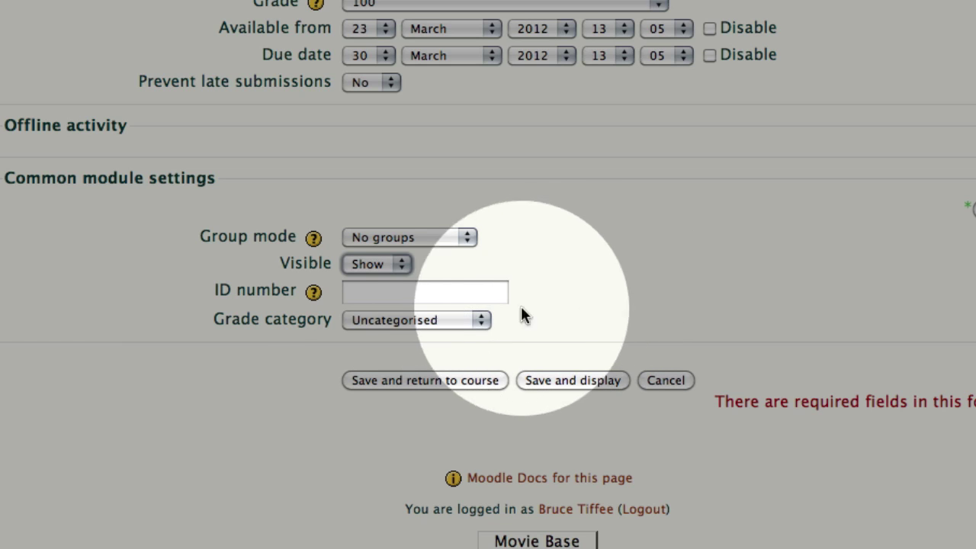
pyautogui.click(481, 319)
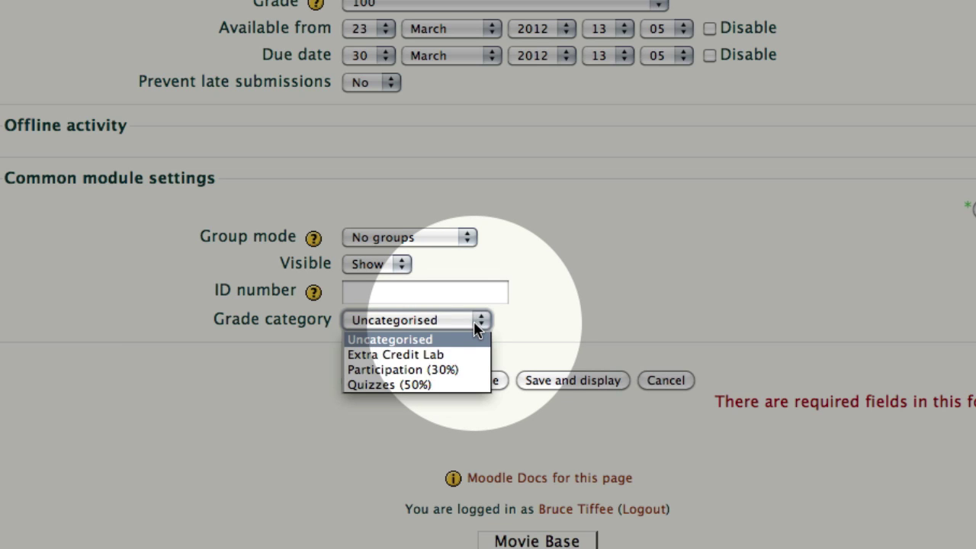
pyautogui.click(452, 370)
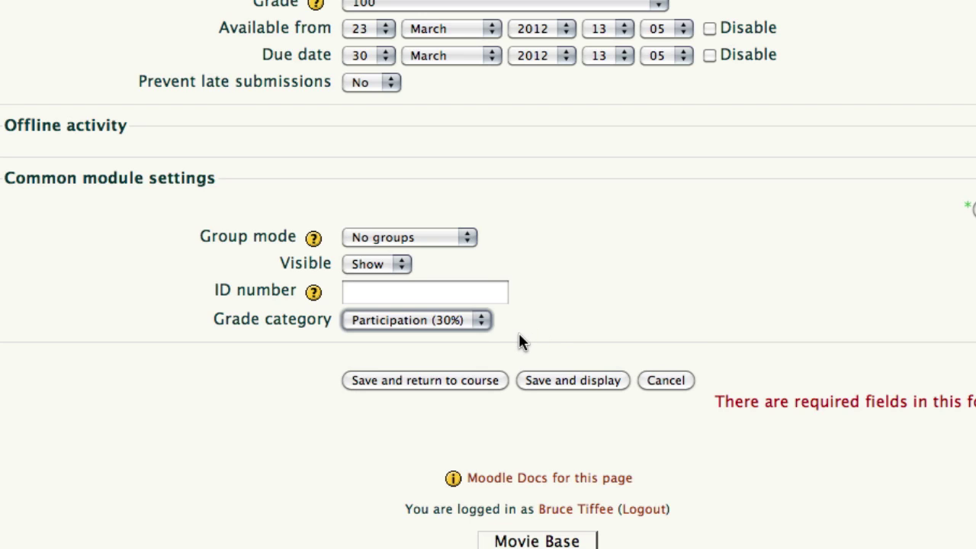
# Save the assignment, return to the course, and open Chapter 1 under topic 4.
pyautogui.click(445, 380)
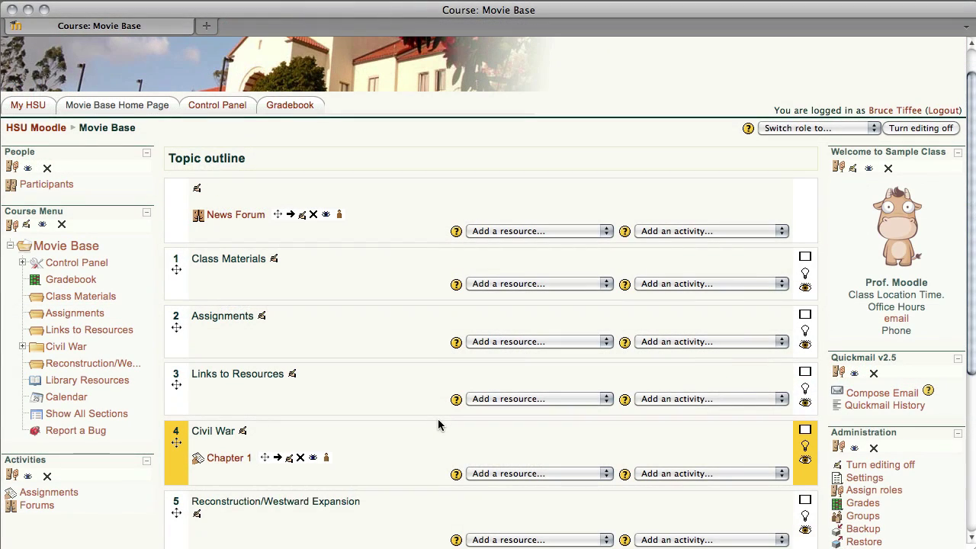
pyautogui.scroll(-2, 439, 425)
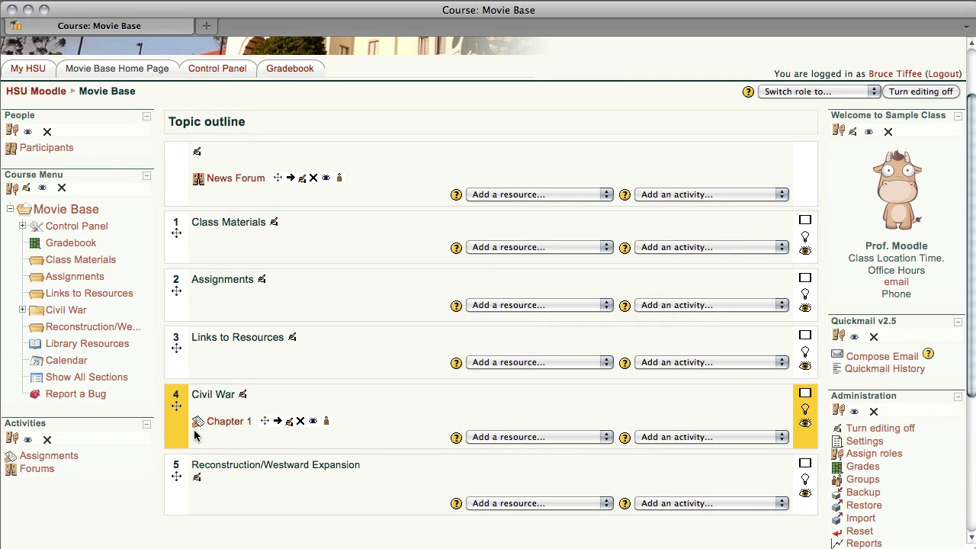
pyautogui.click(236, 426)
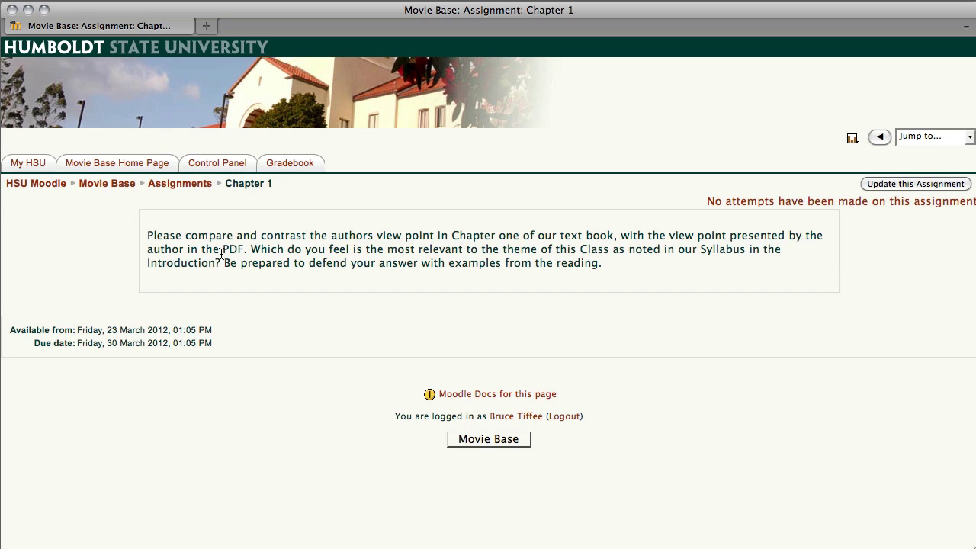
# Go to the Movie Base Assignments list from the breadcrumb trail.
pyautogui.click(180, 184)
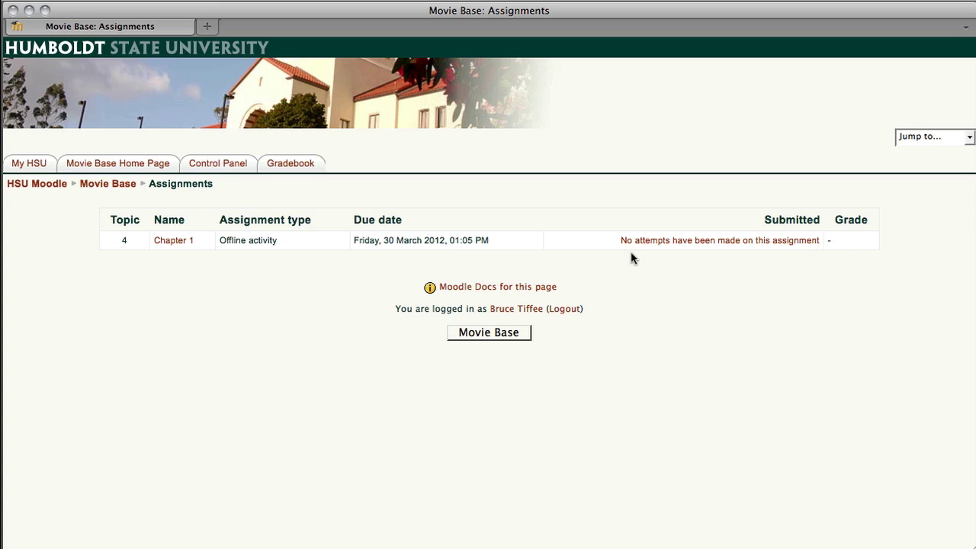
# On the Chapter 1 submissions, give the first student 100 / 100 and the comment 'Great job!'.
pyautogui.click(800, 243)
pyautogui.scroll(-2, 575, 312)
pyautogui.scroll(-1, 575, 313)
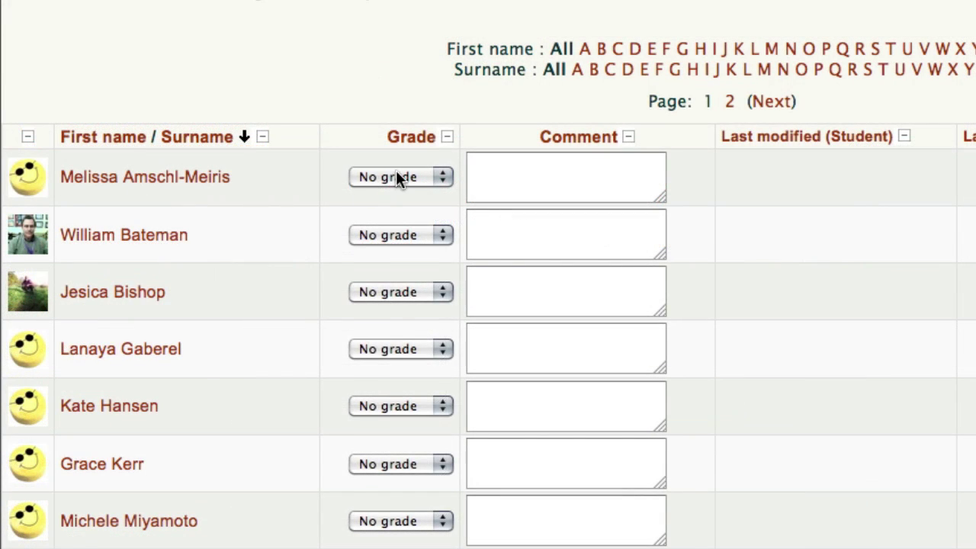
pyautogui.click(398, 177)
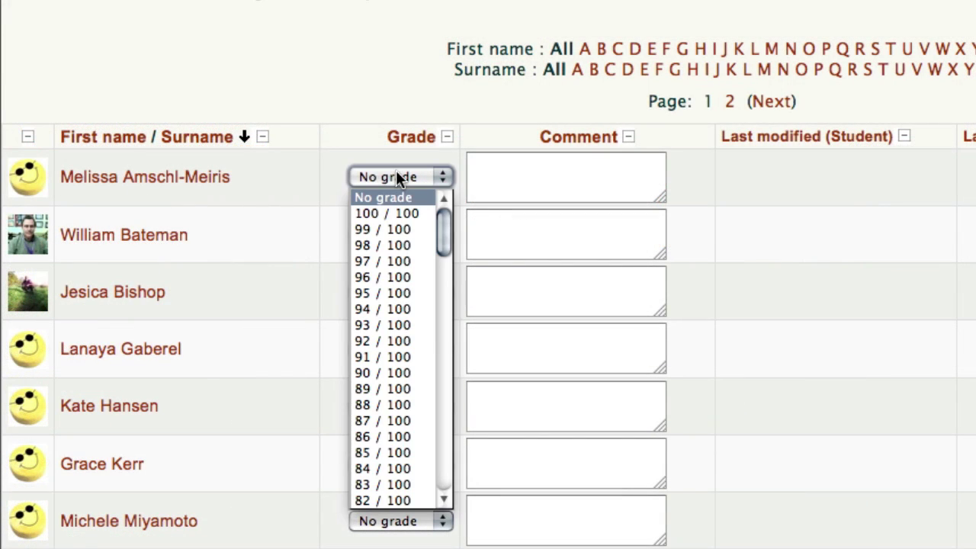
pyautogui.click(423, 214)
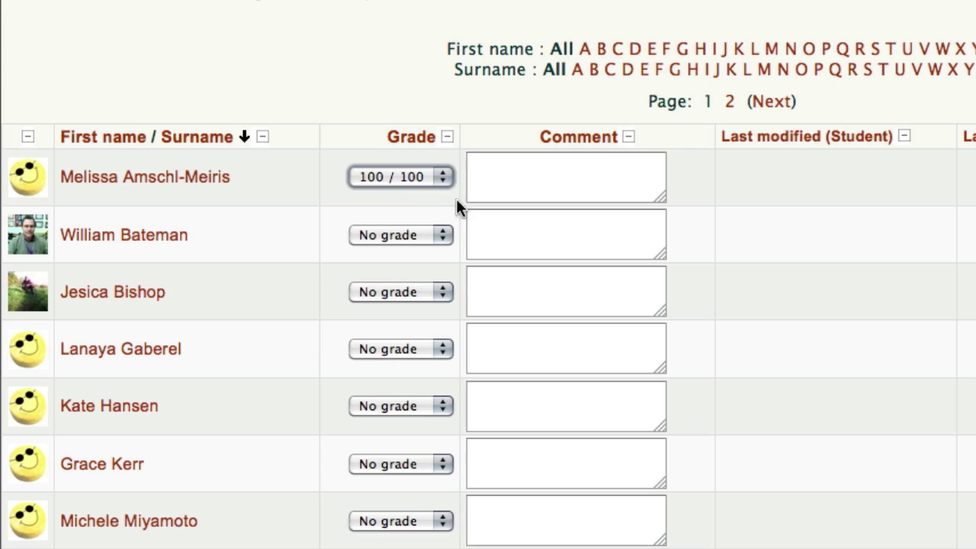
pyautogui.click(512, 176)
pyautogui.write('Great j')
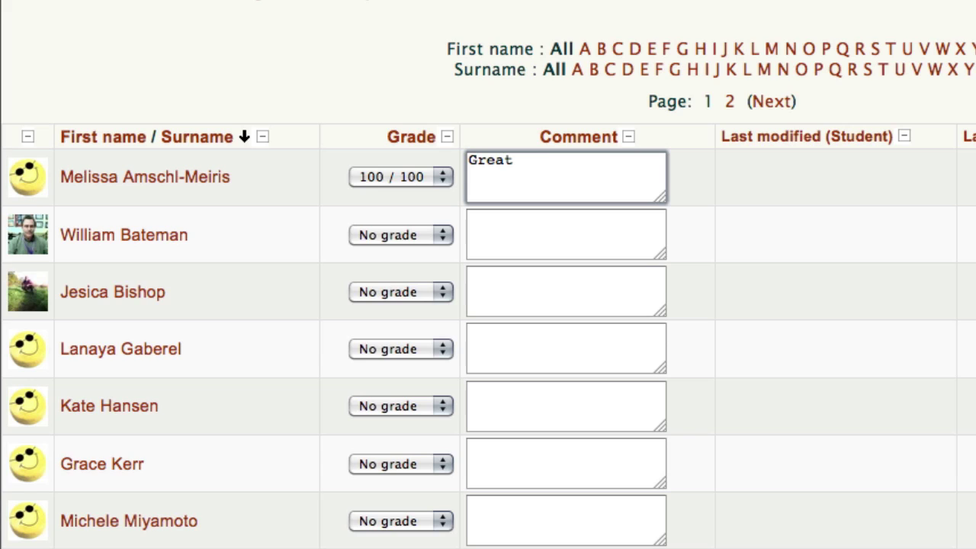
pyautogui.write('ob!')
pyautogui.click(765, 197)
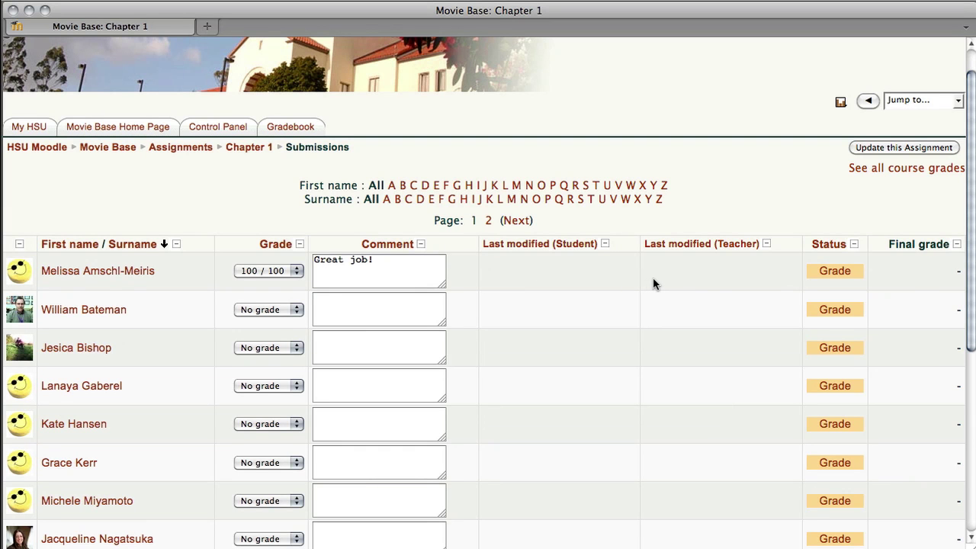
pyautogui.scroll(-8, 678, 303)
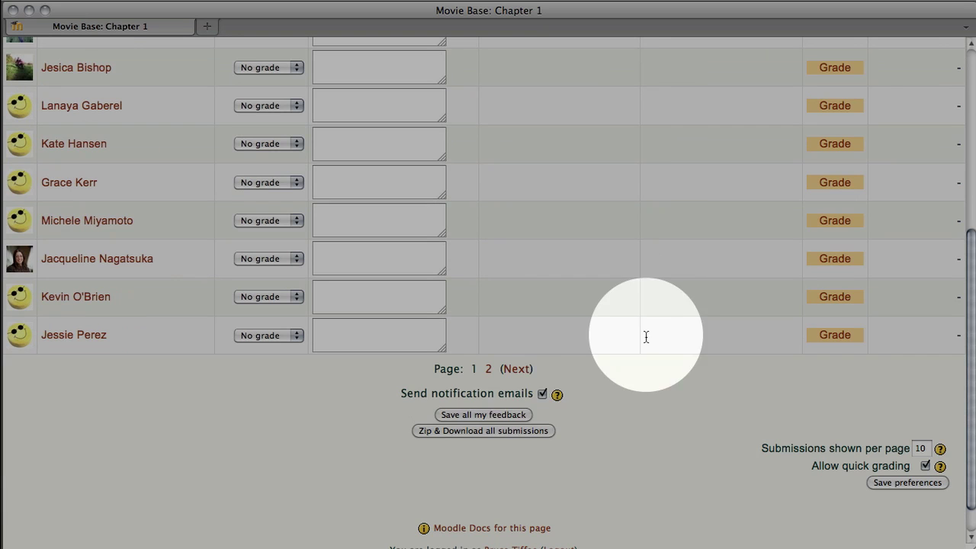
# Save all the feedback and go back to the Movie Base course outline.
pyautogui.click(498, 414)
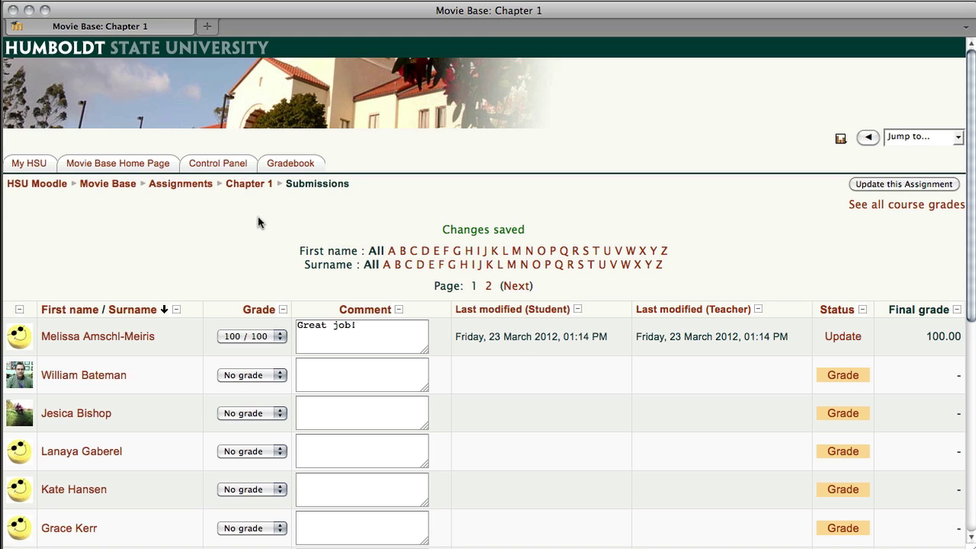
pyautogui.click(121, 185)
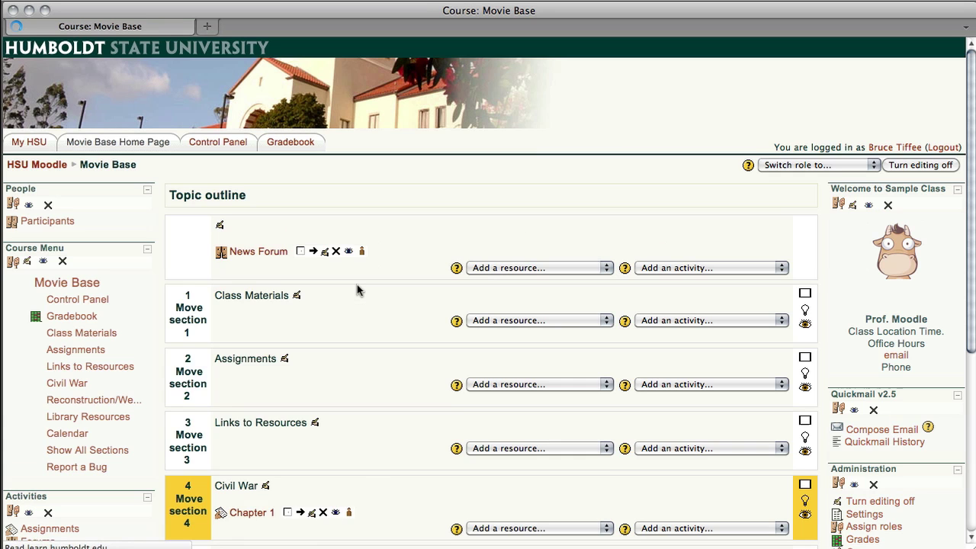
pyautogui.scroll(-2, 357, 319)
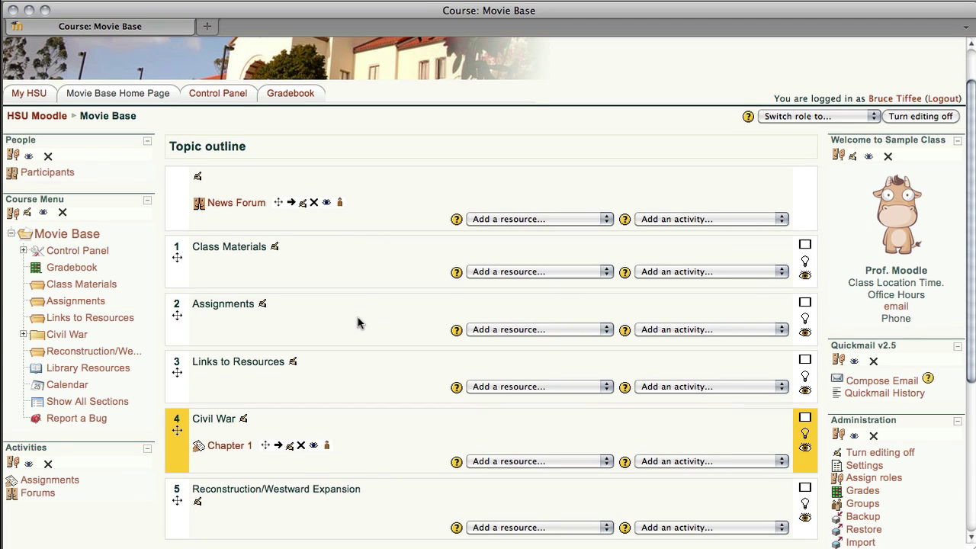
pyautogui.scroll(-1, 358, 323)
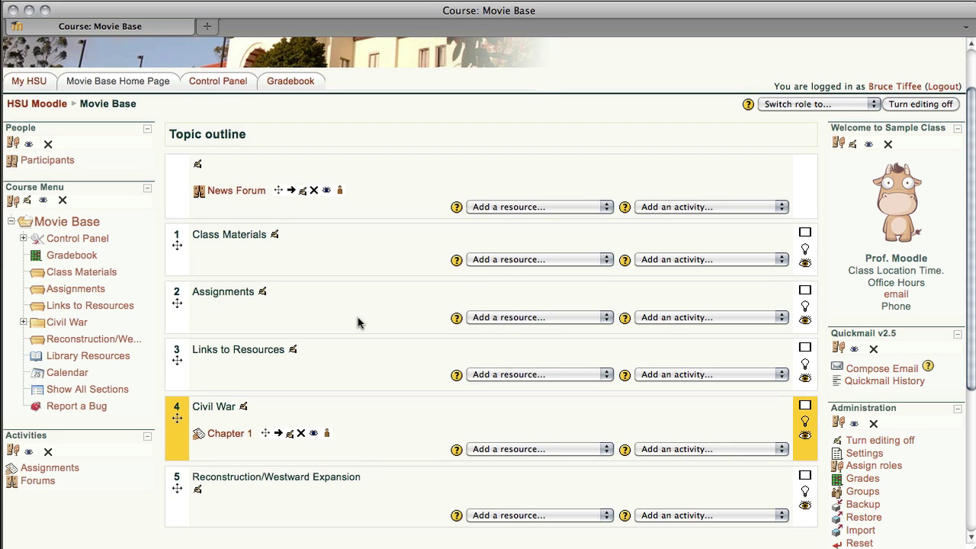